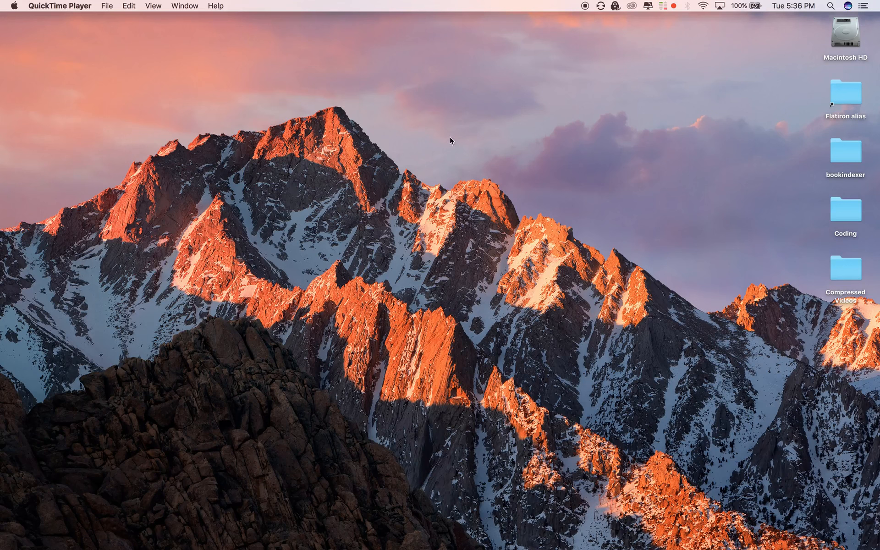
# Step: Open the bookindexer desktop folder in Visual Studio Code through the folder's Services submenu
pyautogui.click(432, 132)
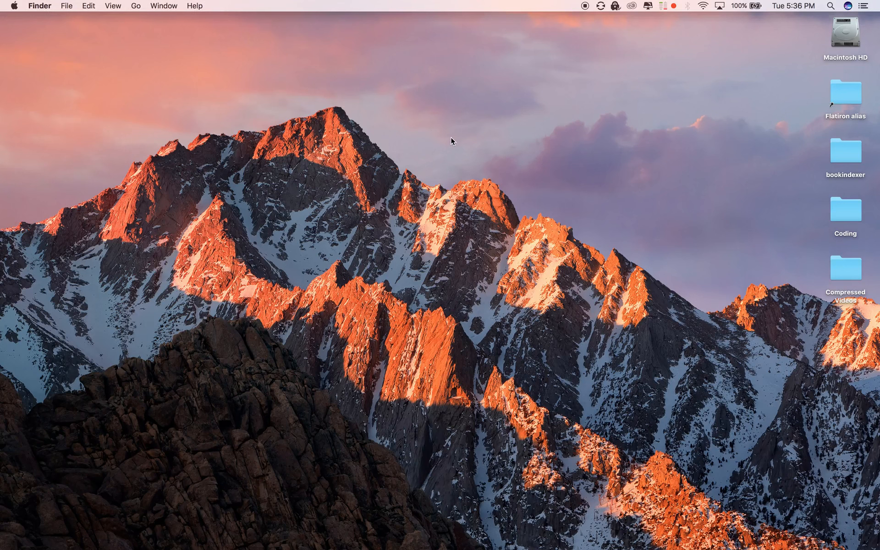
pyautogui.rightClick(841, 151)
pyautogui.moveTo(783, 340)
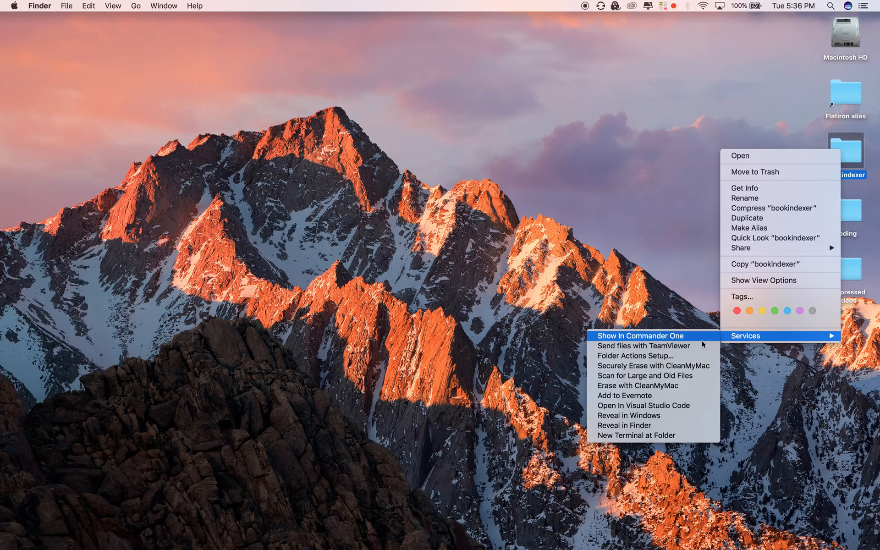
pyautogui.click(673, 406)
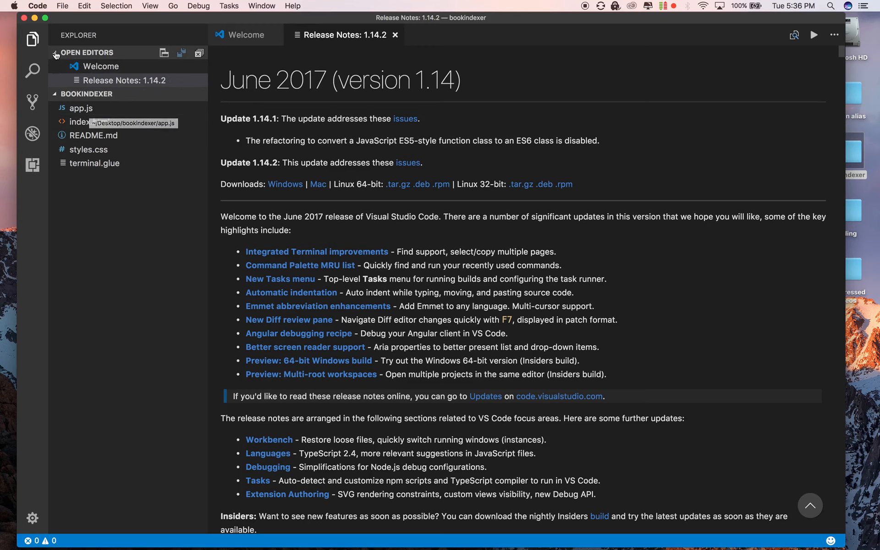
# Step: Open index.html from the project explorer and scroll through its markup
pyautogui.click(87, 52)
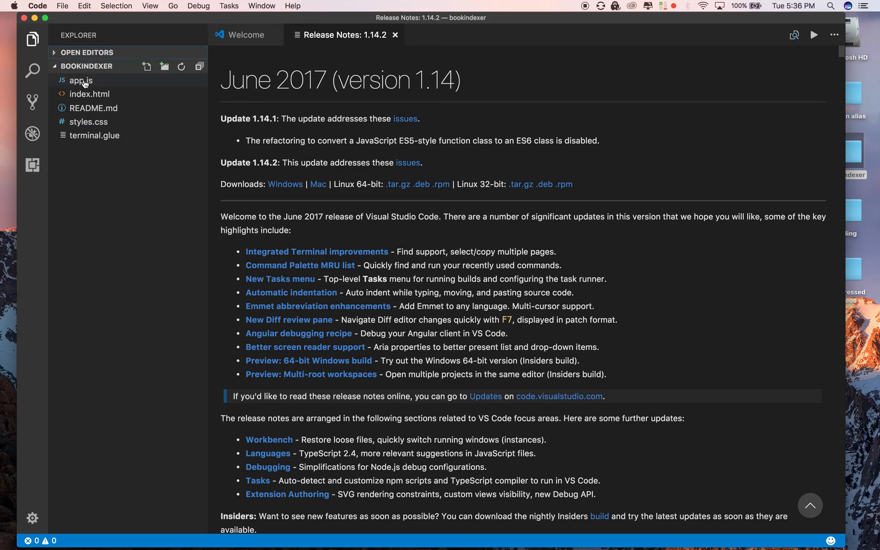
pyautogui.click(91, 96)
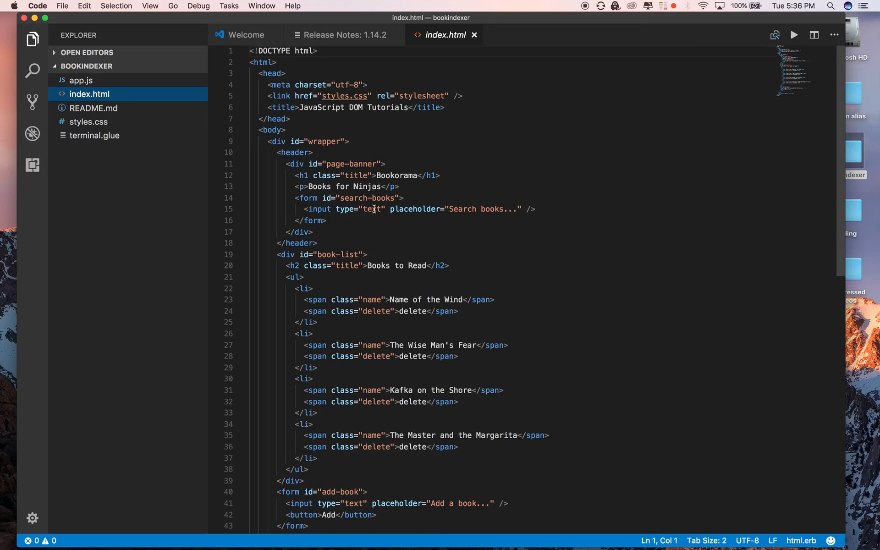
pyautogui.scroll(-10, 554, 309)
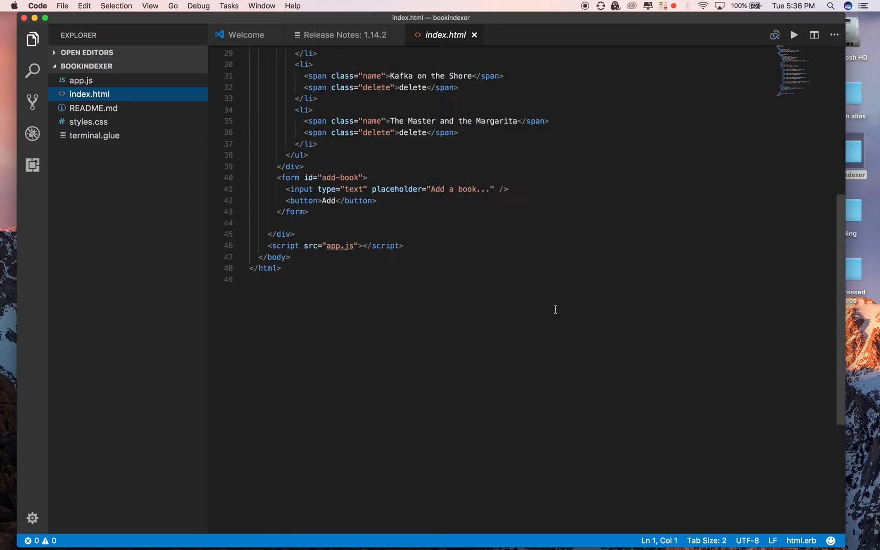
pyautogui.scroll(10, 556, 310)
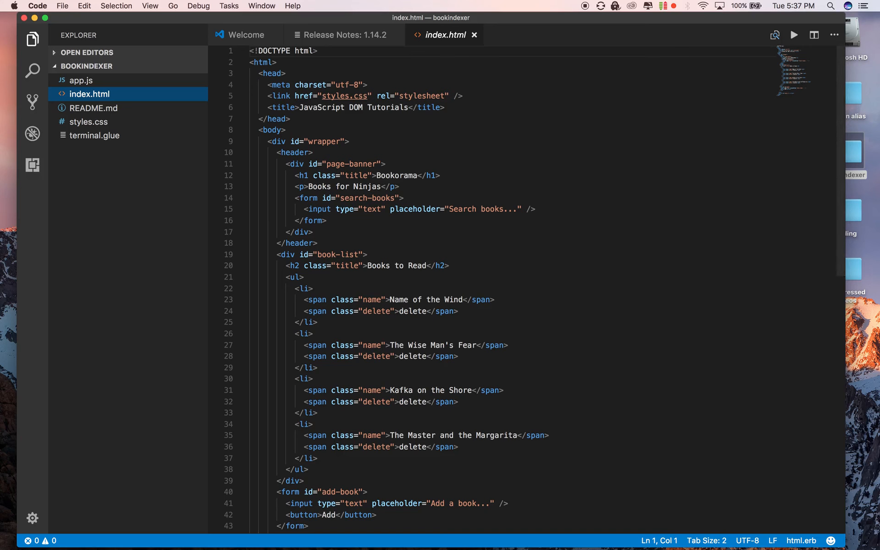
# Step: Close the editor window and launch Automator from Launchpad
pyautogui.click(25, 21)
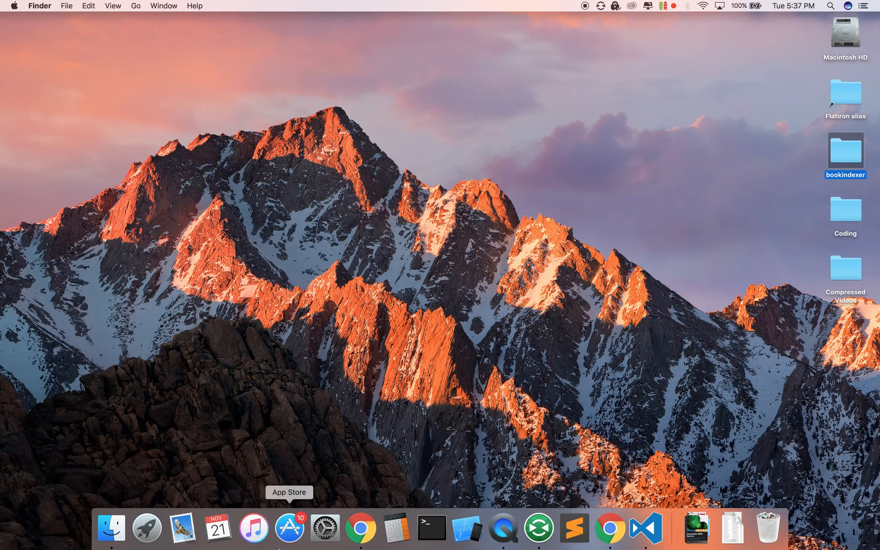
pyautogui.click(147, 527)
pyautogui.click(447, 302)
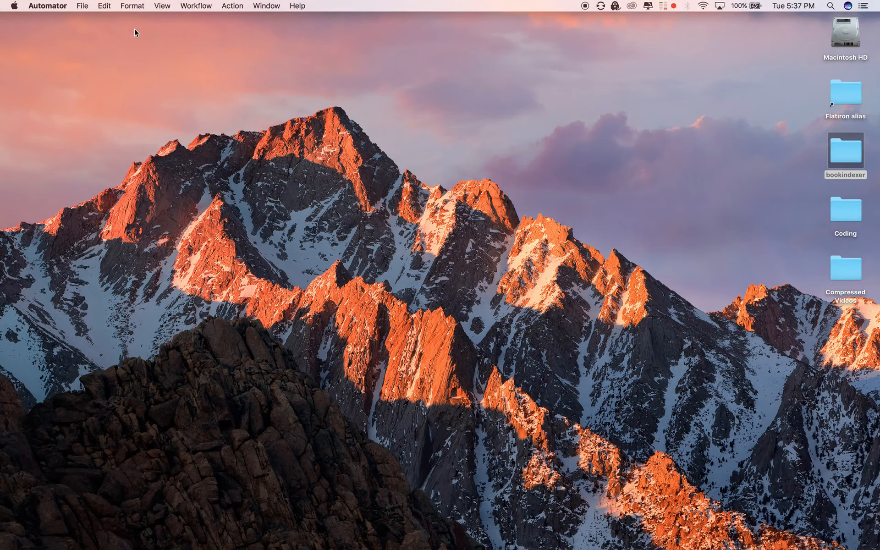
# Step: Open the recent Open In Visual Studio Code service in Automator to inspect it, then quit Automator
pyautogui.click(82, 6)
pyautogui.moveTo(95, 39)
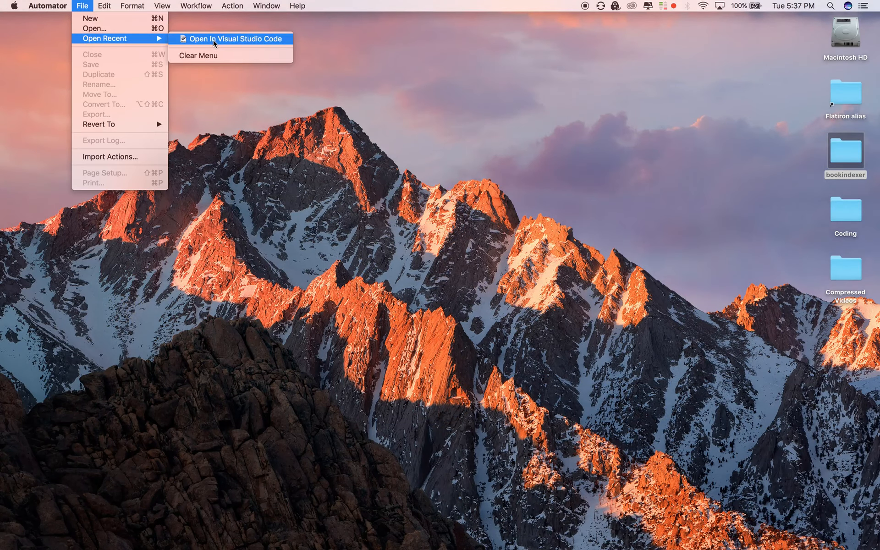
pyautogui.click(213, 39)
pyautogui.moveTo(444, 54); pyautogui.dragTo(480, 56)
pyautogui.click(643, 121)
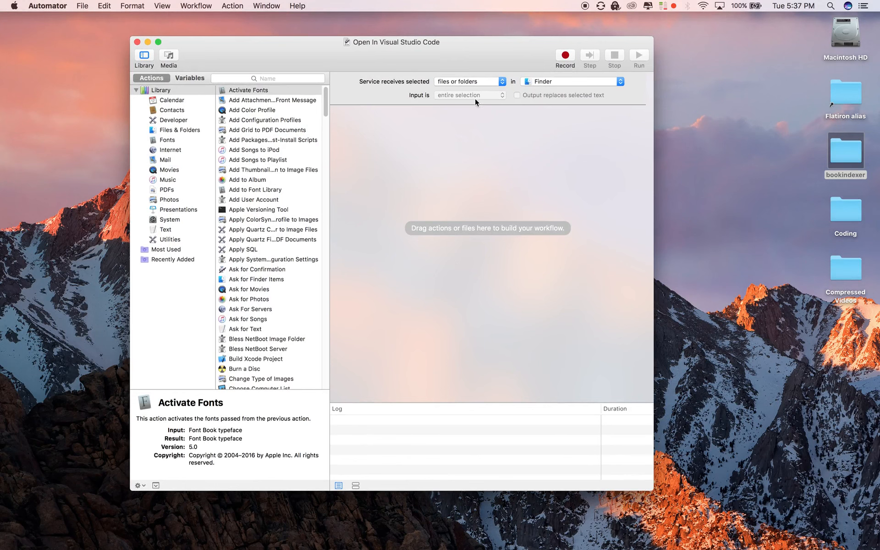
pyautogui.click(48, 5)
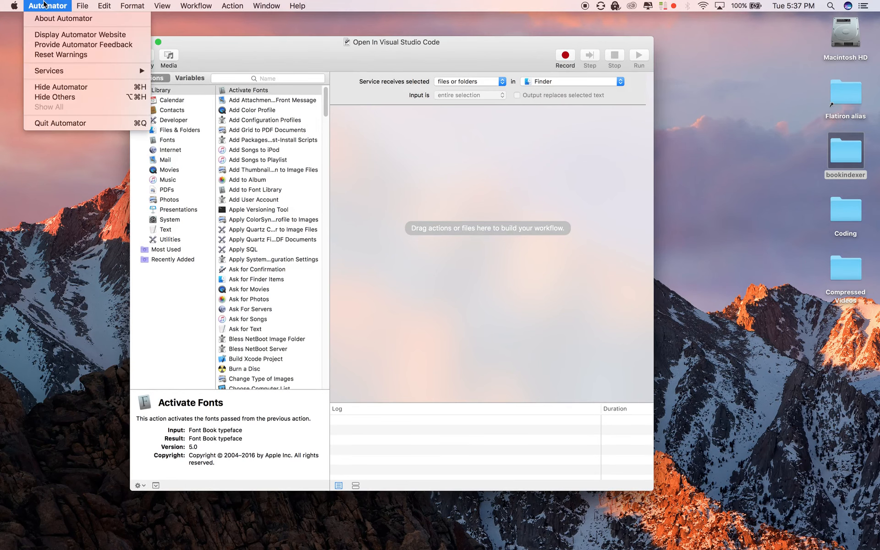
pyautogui.click(62, 124)
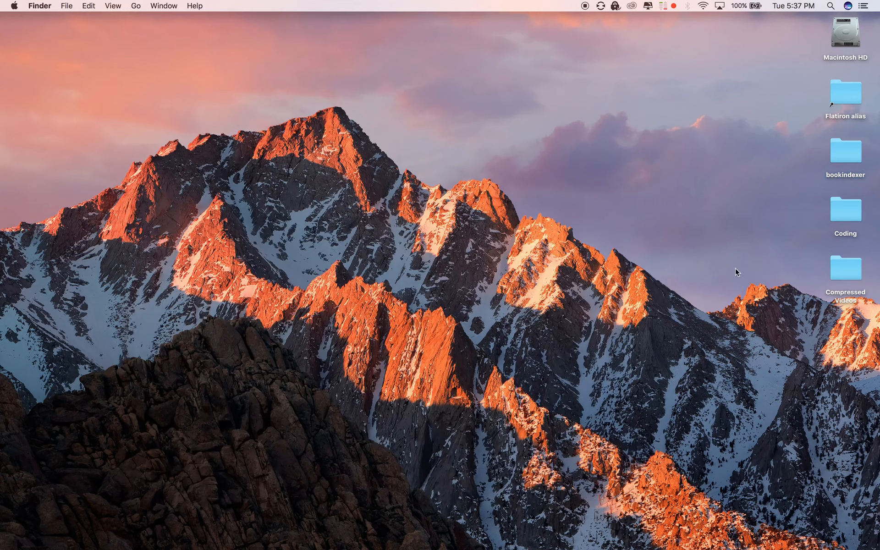
# Step: Run the Open In Visual Studio Code service on the bookindexer folder again
pyautogui.rightClick(840, 145)
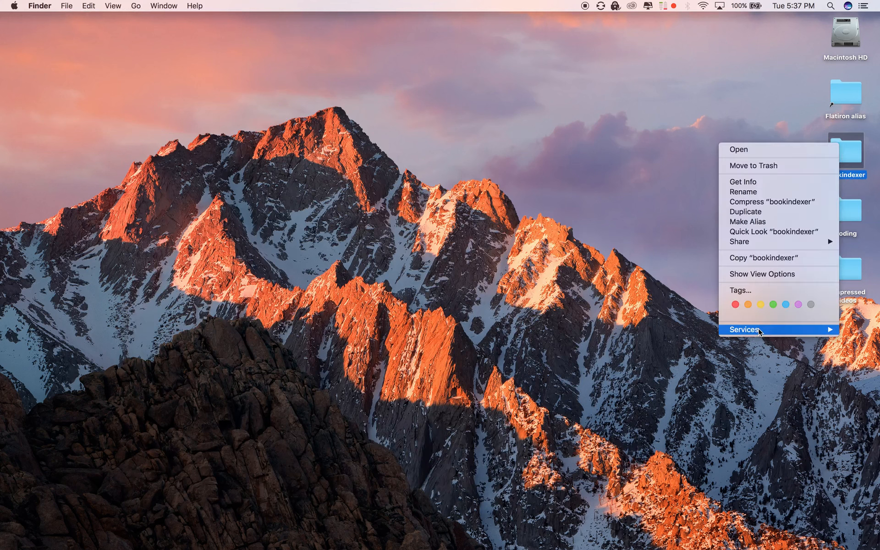
pyautogui.moveTo(759, 331)
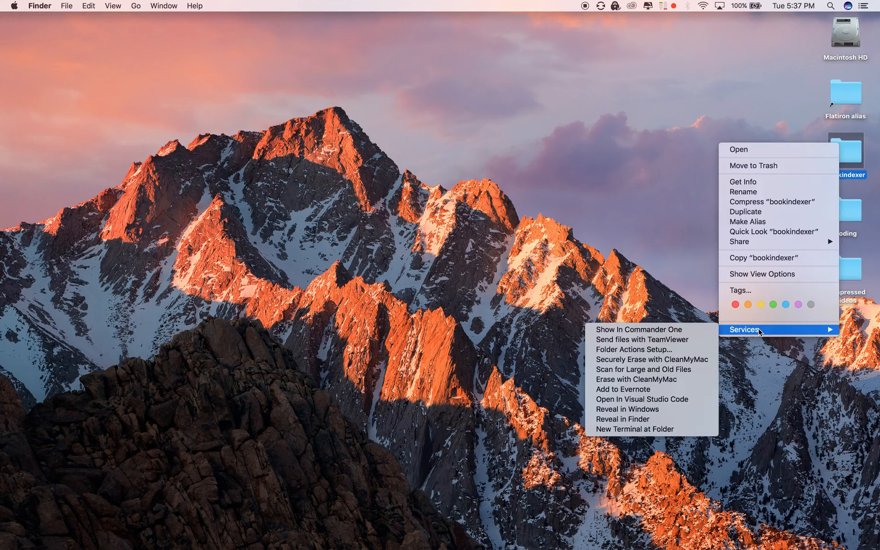
pyautogui.click(689, 400)
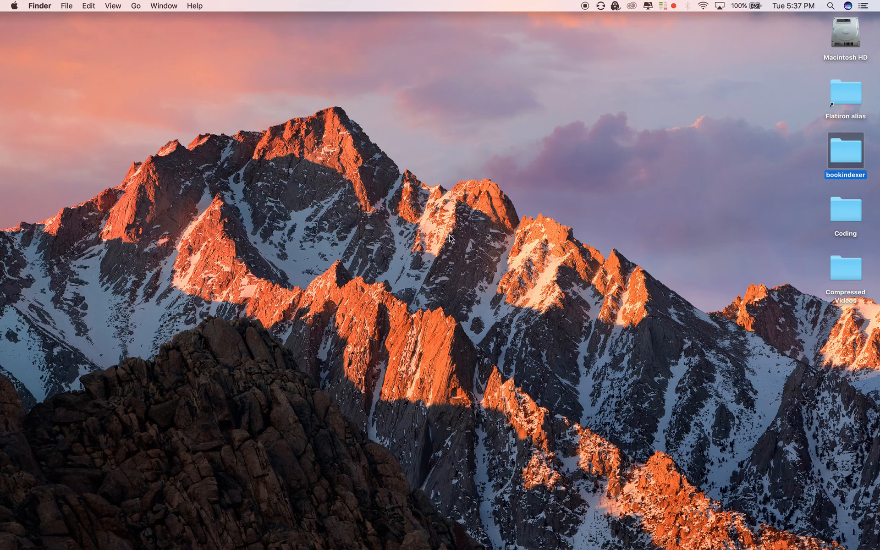
# Step: Quit Visual Studio Code from its Dock icon
pyautogui.moveTo(388, 546)
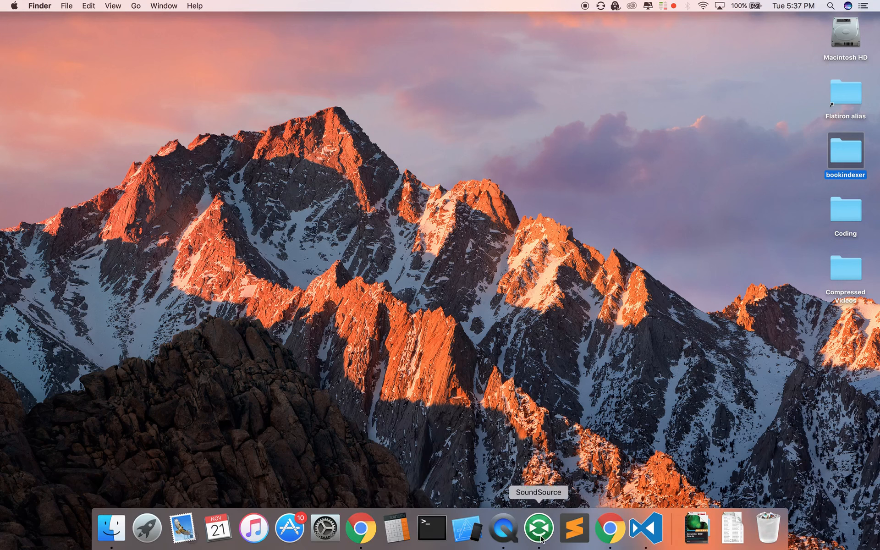
pyautogui.rightClick(654, 535)
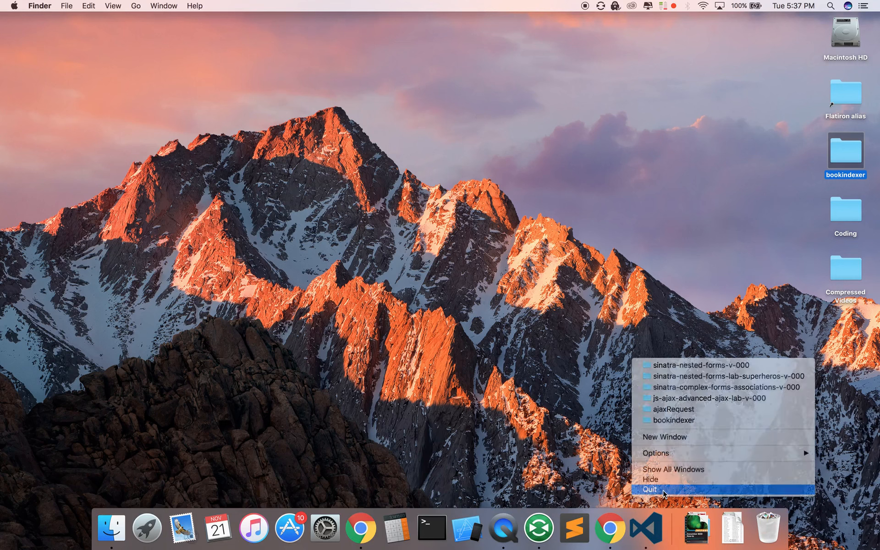
pyautogui.click(664, 490)
# Step: Try once more to open the bookindexer folder with the Open In Visual Studio Code service
pyautogui.rightClick(843, 149)
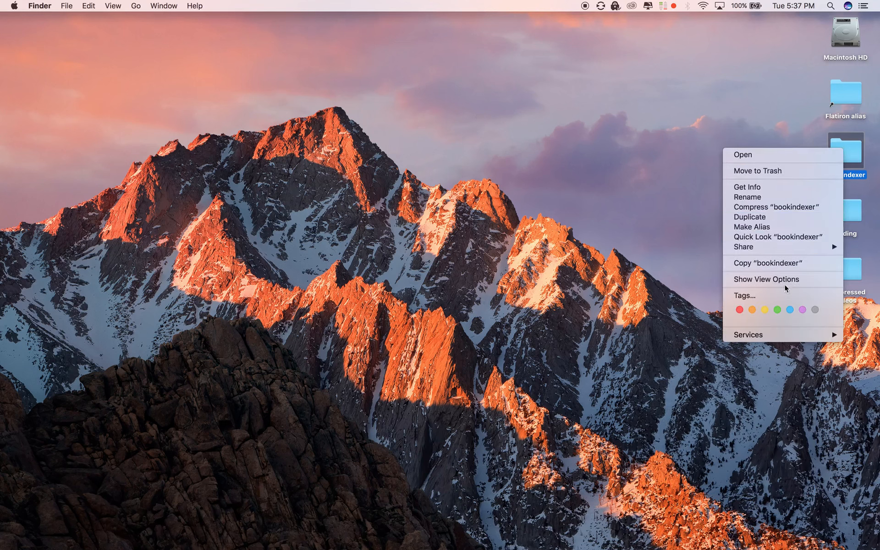
pyautogui.moveTo(779, 335)
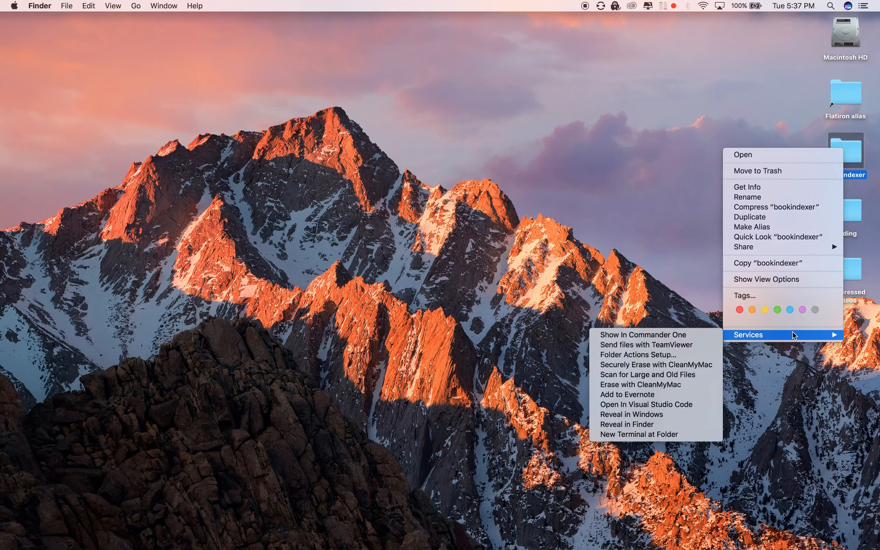
pyautogui.click(641, 405)
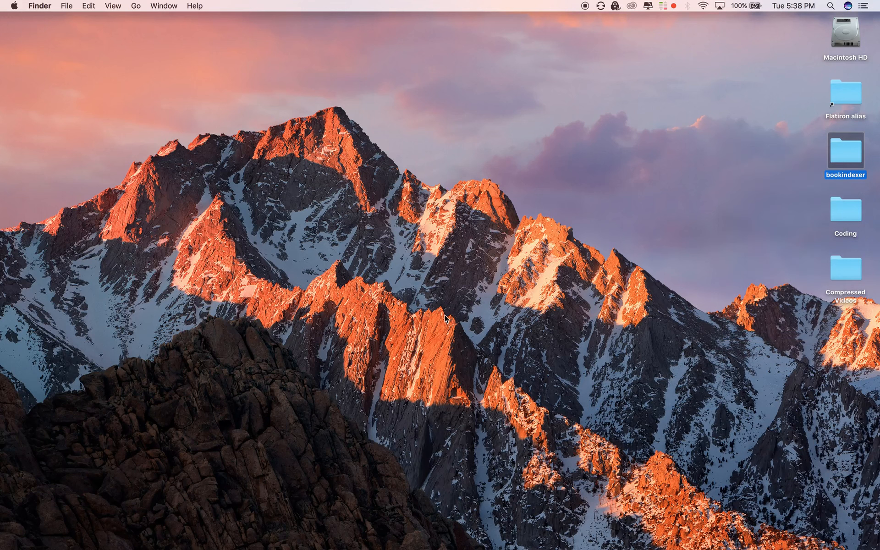
pyautogui.click(480, 291)
# Step: Launch Automator from Launchpad
pyautogui.moveTo(378, 548)
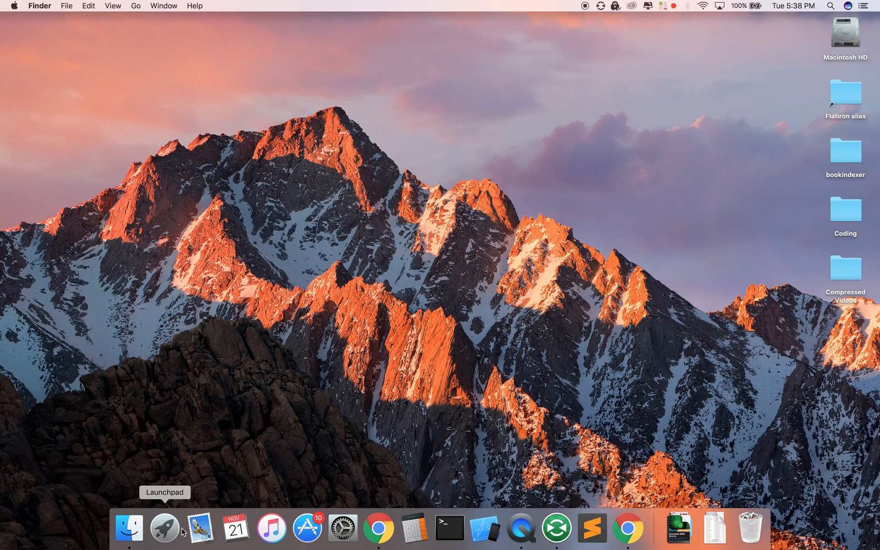
pyautogui.click(166, 534)
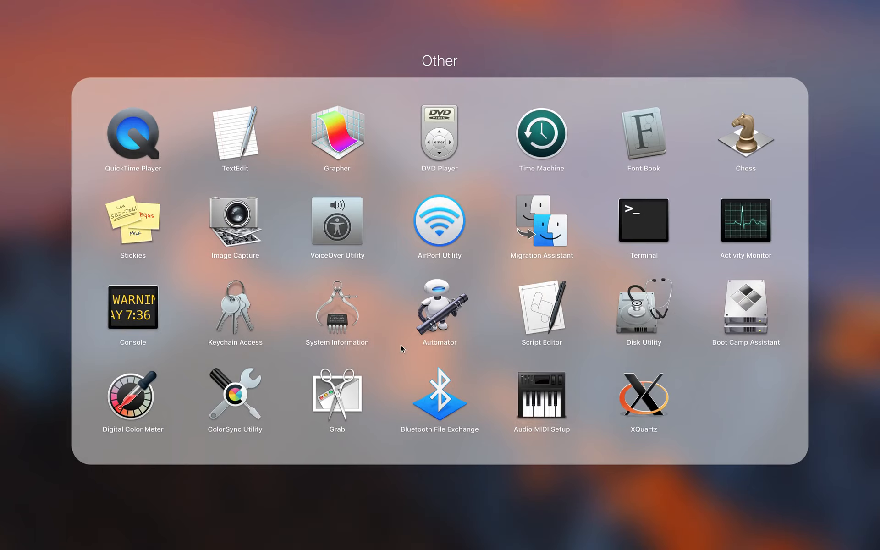
pyautogui.click(443, 310)
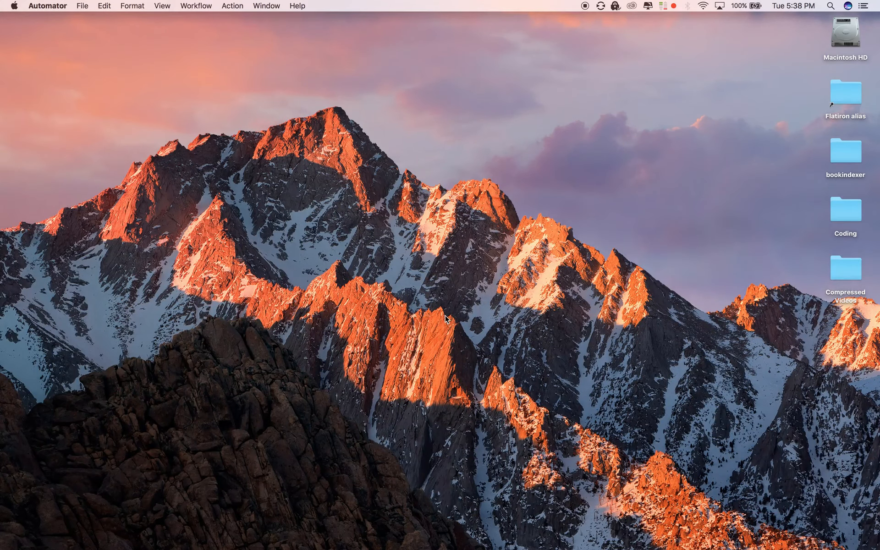
# Step: Create a new Automator document of type Service
pyautogui.click(81, 6)
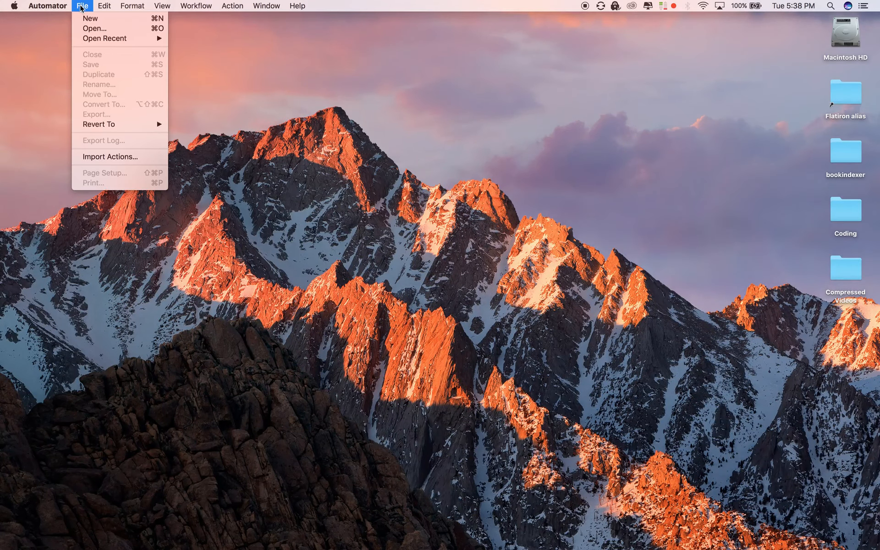
pyautogui.moveTo(91, 38)
pyautogui.click(134, 19)
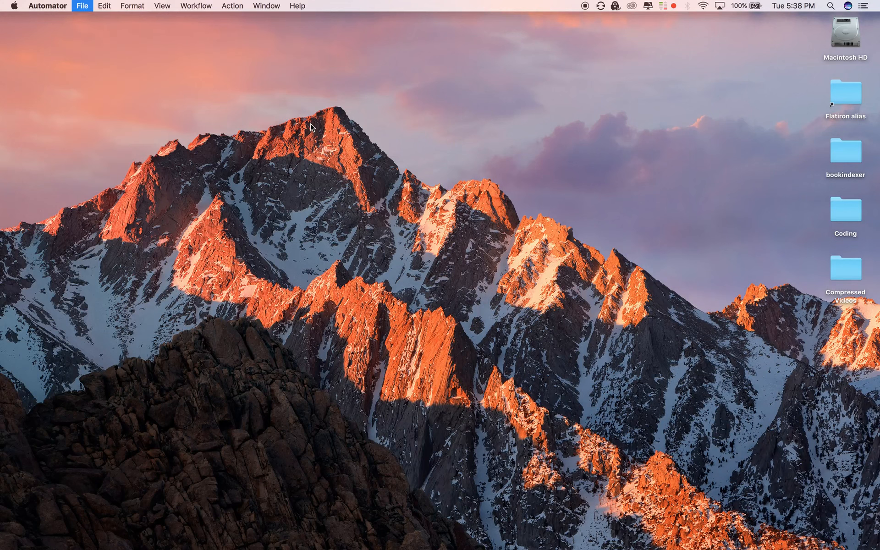
pyautogui.moveTo(348, 51); pyautogui.dragTo(376, 45)
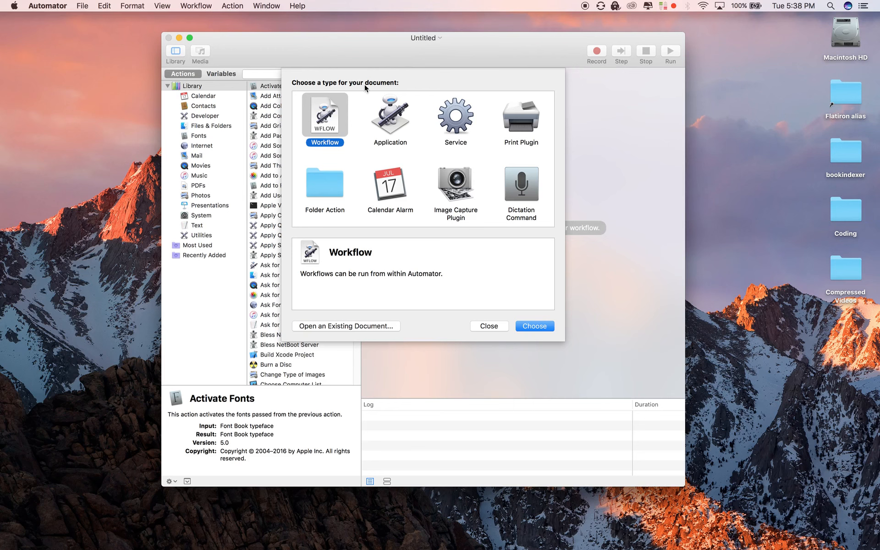
pyautogui.click(457, 120)
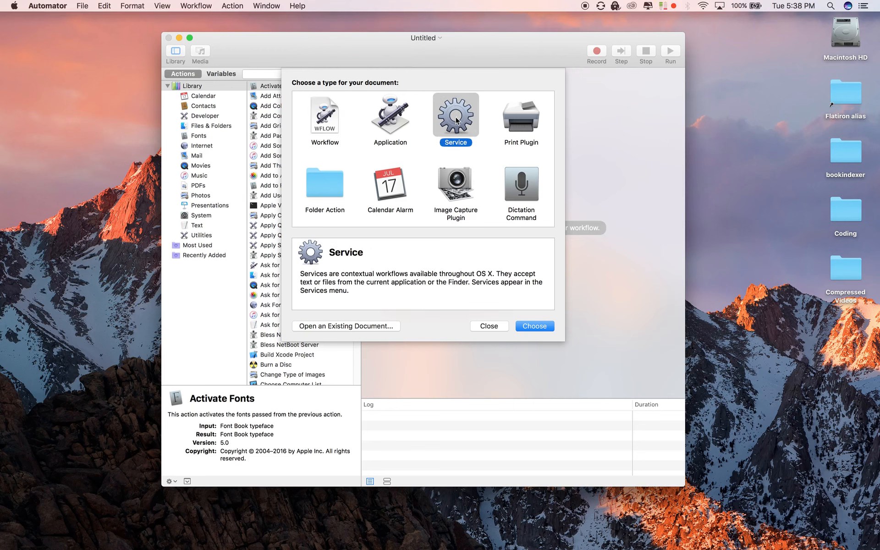
pyautogui.click(534, 326)
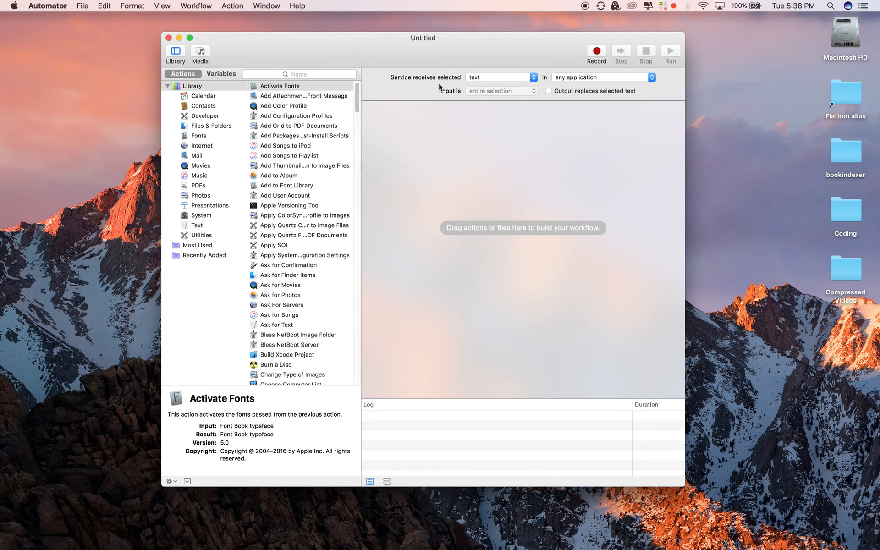
# Step: Set the service to receive selected files or folders in Finder
pyautogui.click(497, 78)
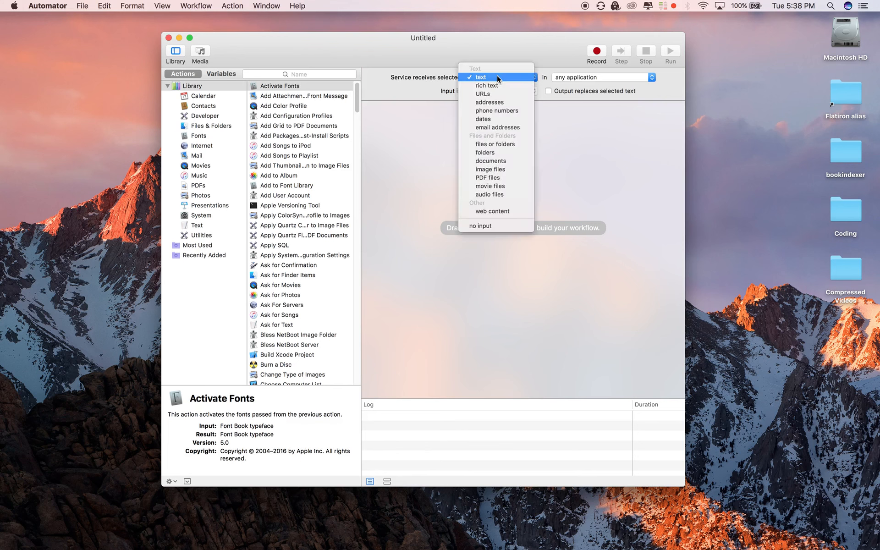
pyautogui.click(497, 144)
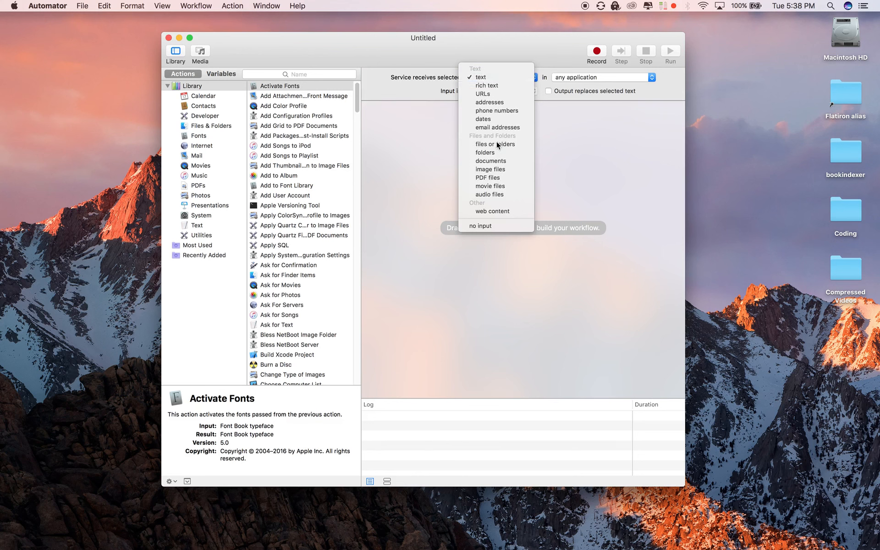
pyautogui.click(595, 79)
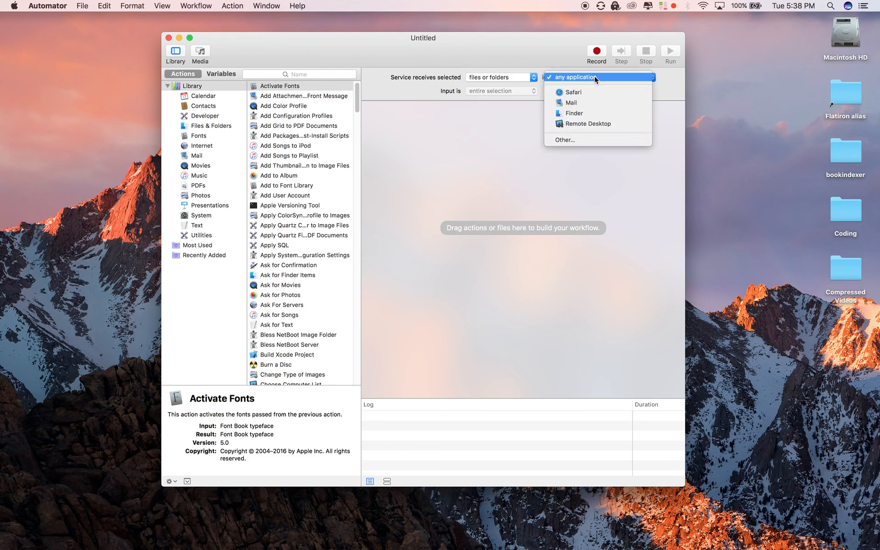
pyautogui.click(590, 115)
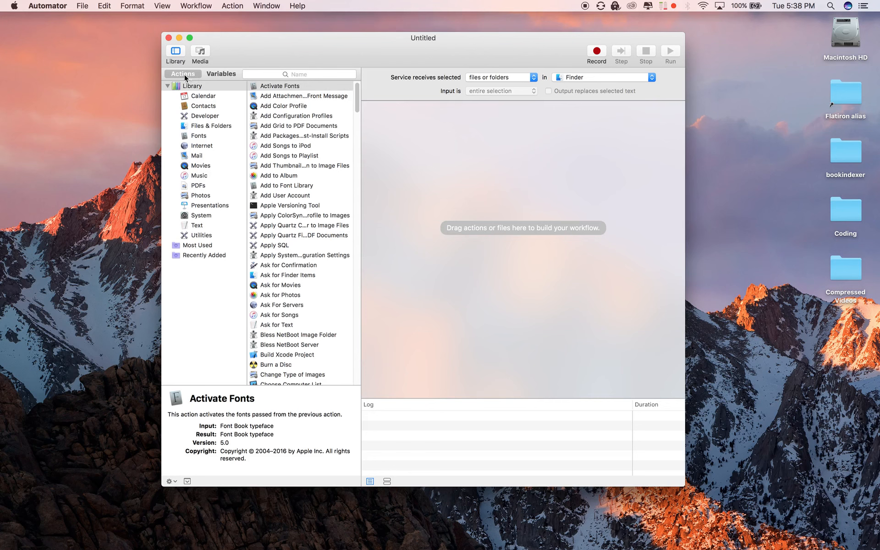
# Step: Search the action library for run and add a Run Shell Script action to the workflow
pyautogui.click(316, 73)
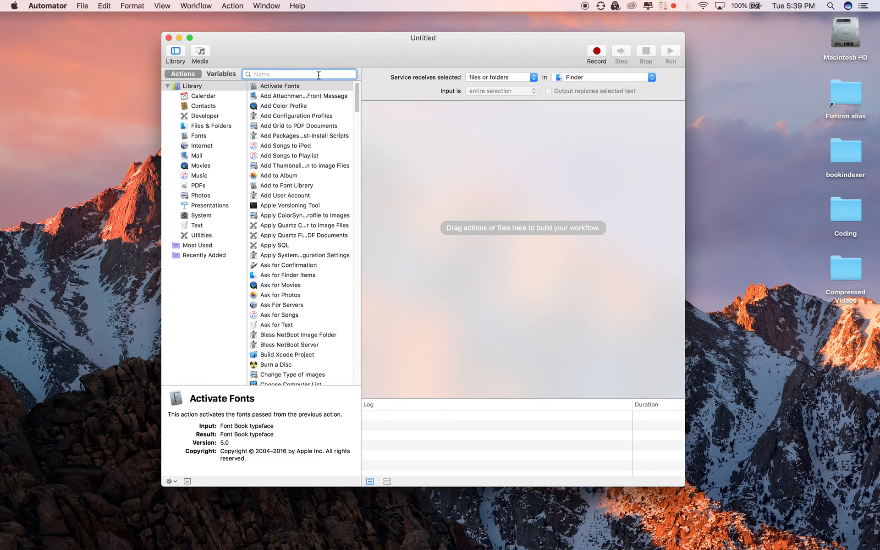
pyautogui.write('run')
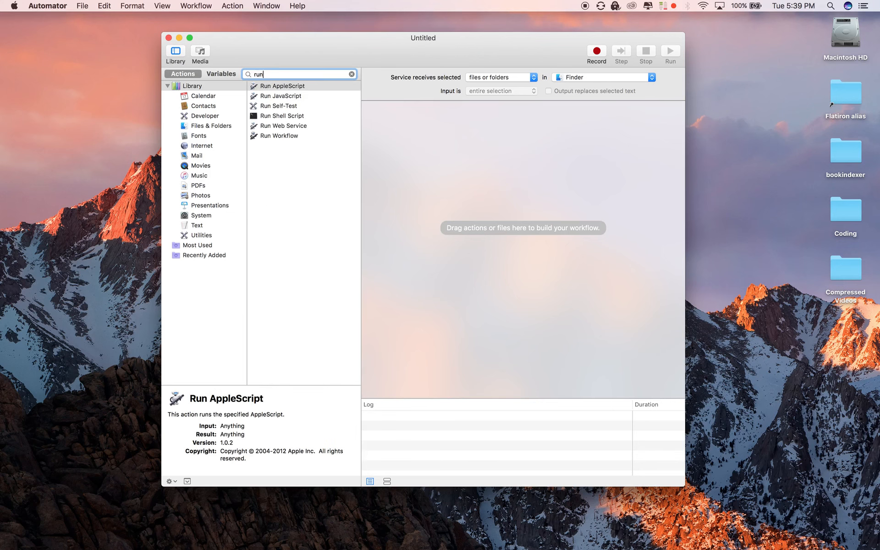
pyautogui.click(277, 115)
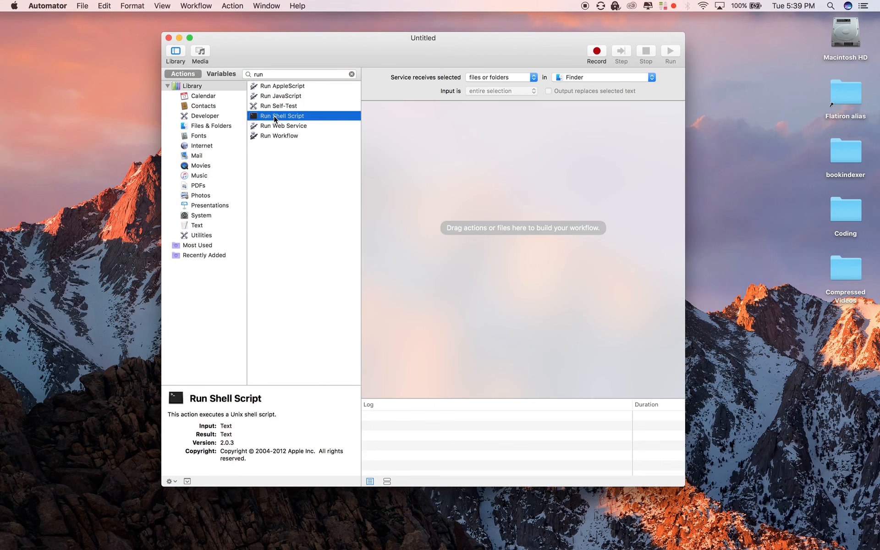
pyautogui.moveTo(277, 116); pyautogui.dragTo(468, 163)
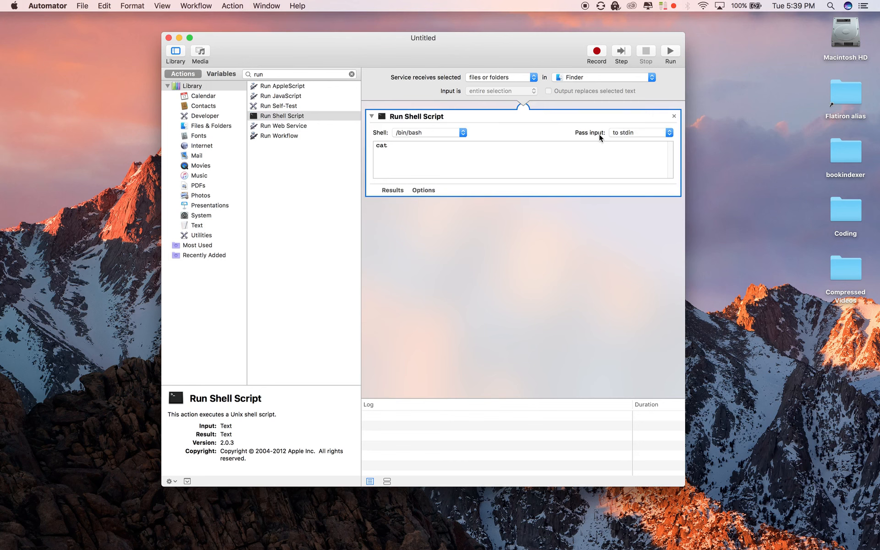
# Step: Set the shell script to pass input as arguments and replace its code with a loop running open -a 'Visual Studio Code' "$f"
pyautogui.click(629, 132)
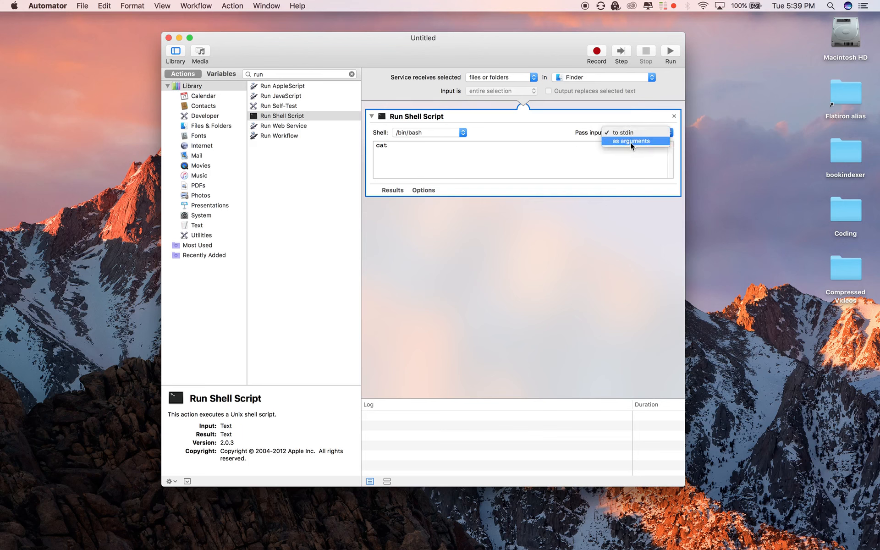
pyautogui.click(631, 142)
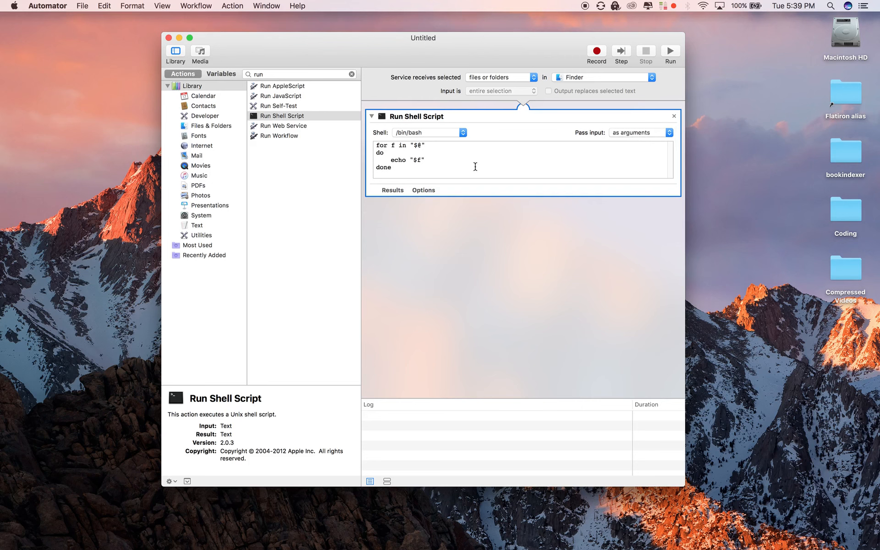
pyautogui.moveTo(397, 167); pyautogui.dragTo(369, 144)
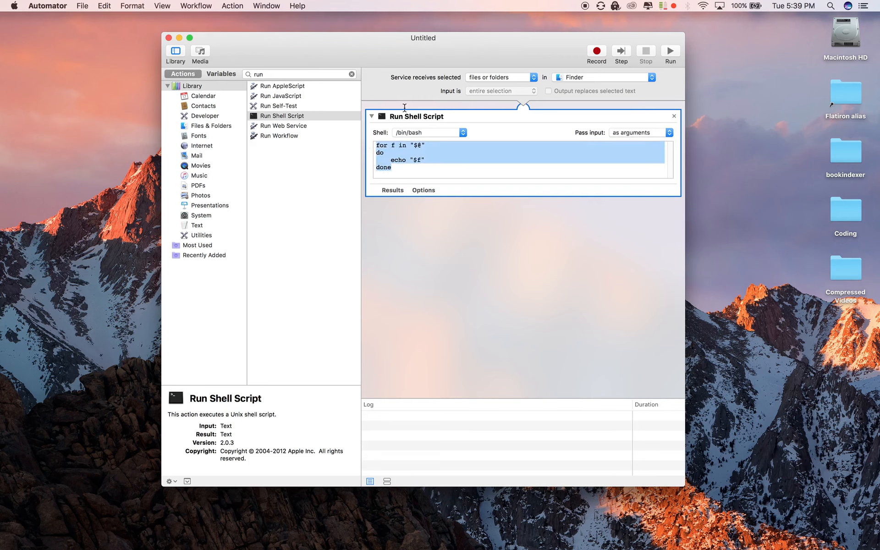
pyautogui.press('BackSpace')
pyautogui.press('super+Tab')
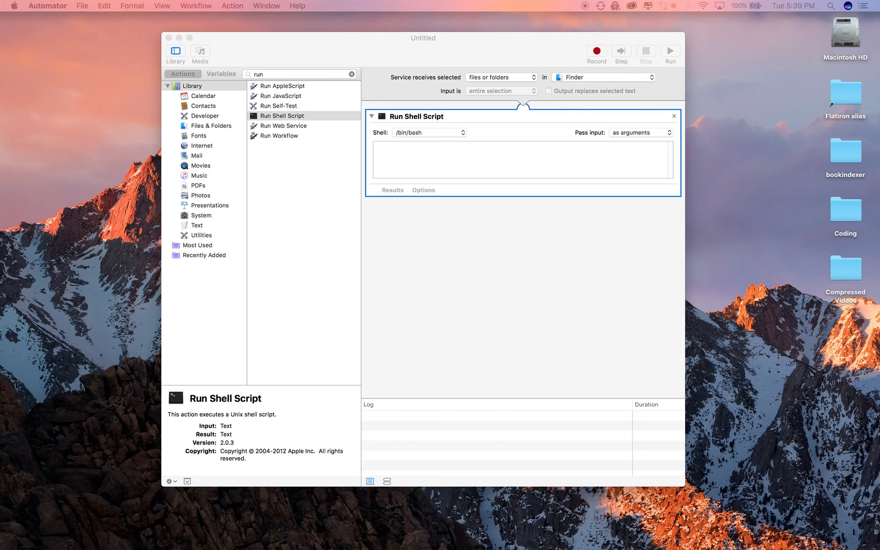
pyautogui.click(437, 158)
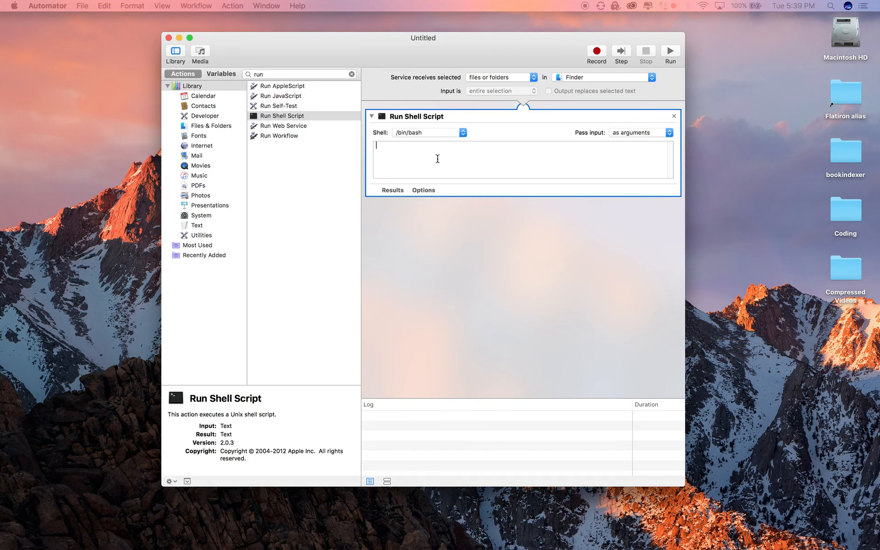
pyautogui.write('for f in "$@"; do     open -a \'Visual Studio Code\' "$f" done')
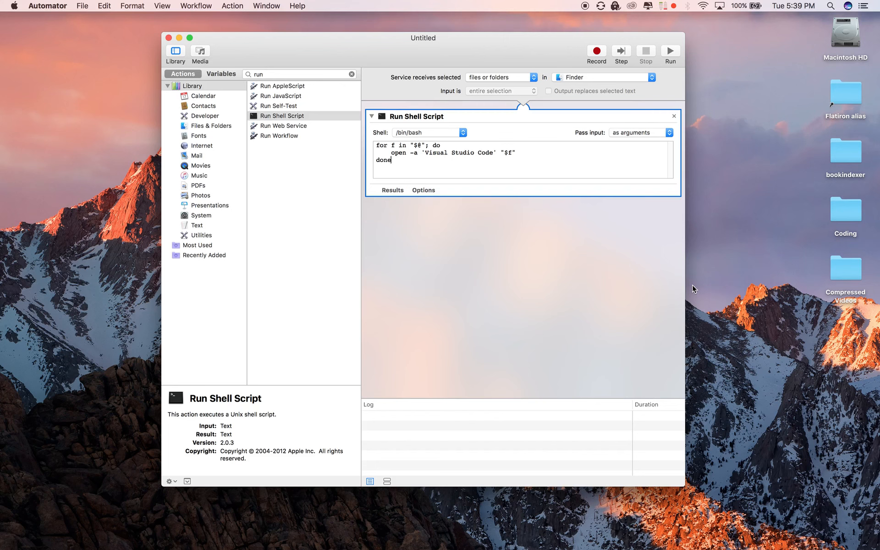
# Step: Save the service as Open In Visual Studio Code and quit Automator
pyautogui.click(82, 6)
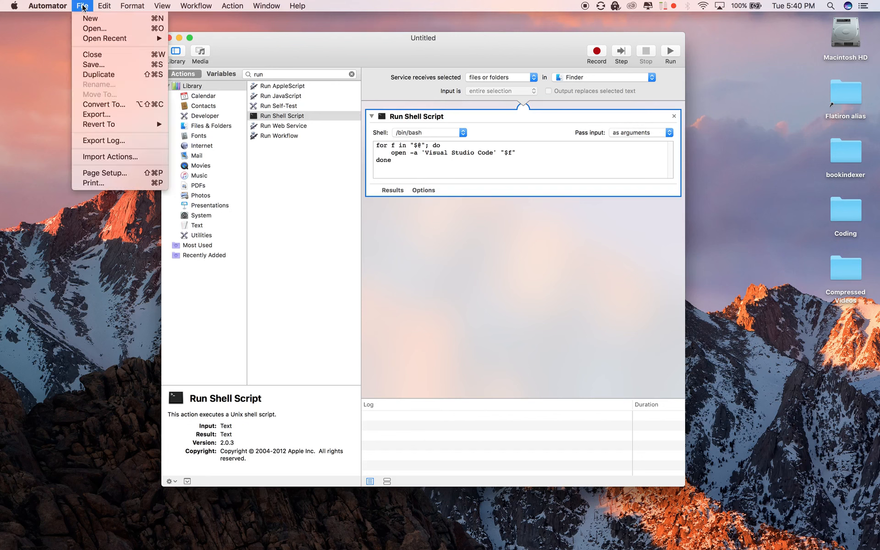
pyautogui.click(88, 67)
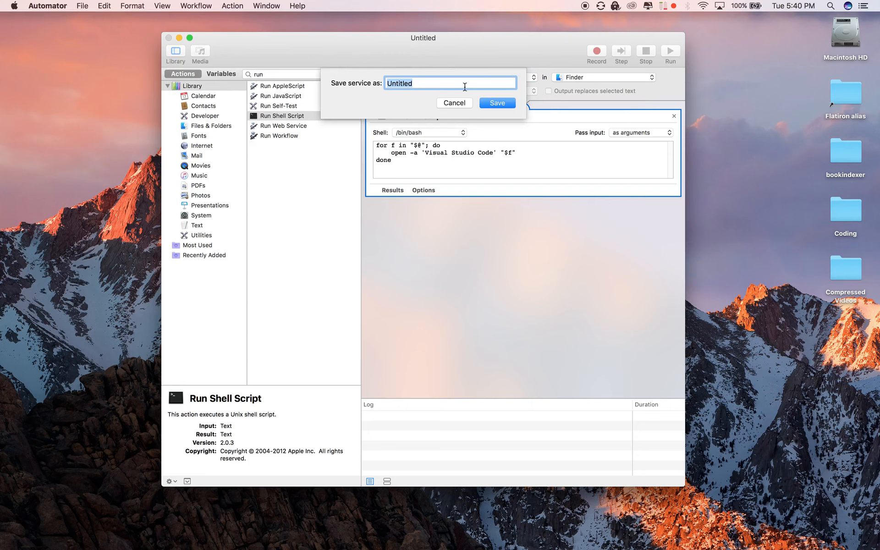
pyautogui.write('Open In Visual Studio Codew')
pyautogui.press('BackSpace')
pyautogui.click(495, 104)
pyautogui.click(503, 123)
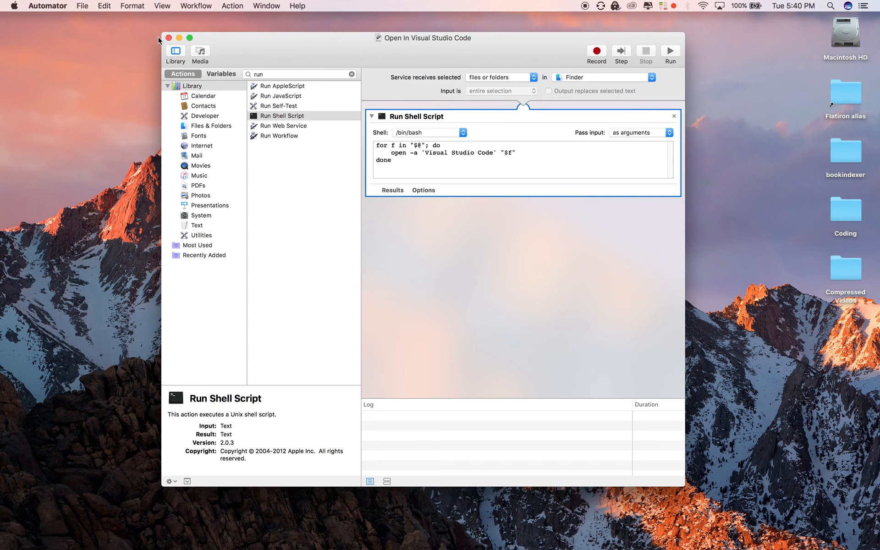
pyautogui.click(47, 5)
pyautogui.click(67, 123)
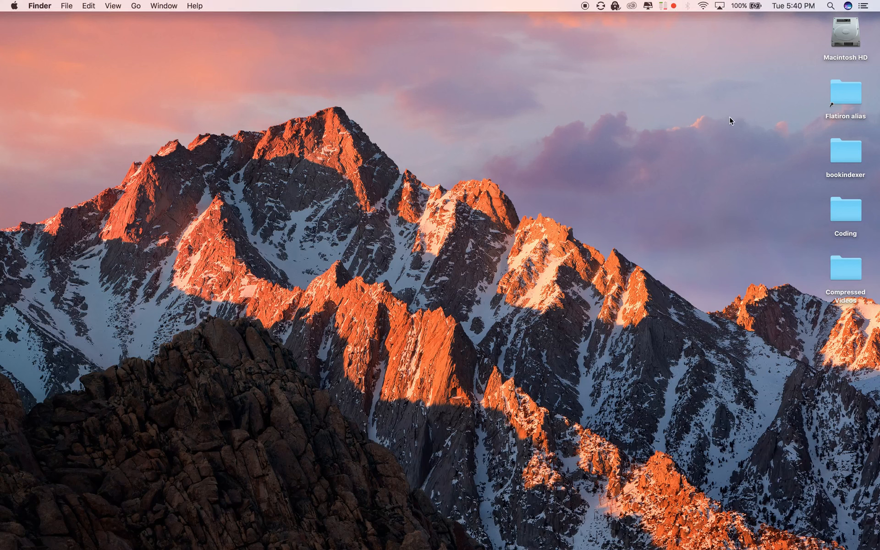
# Step: Open the context menu of the bookindexer folder on the desktop to run the new service
pyautogui.rightClick(847, 155)
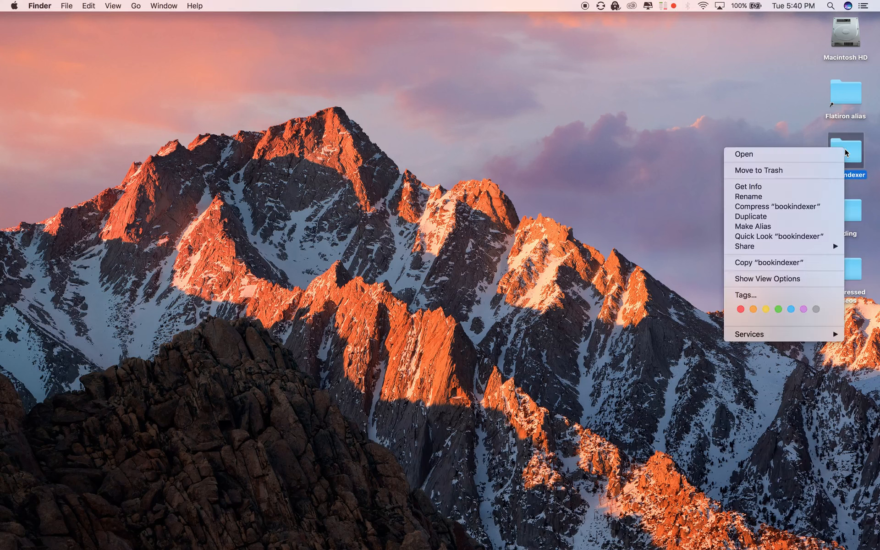